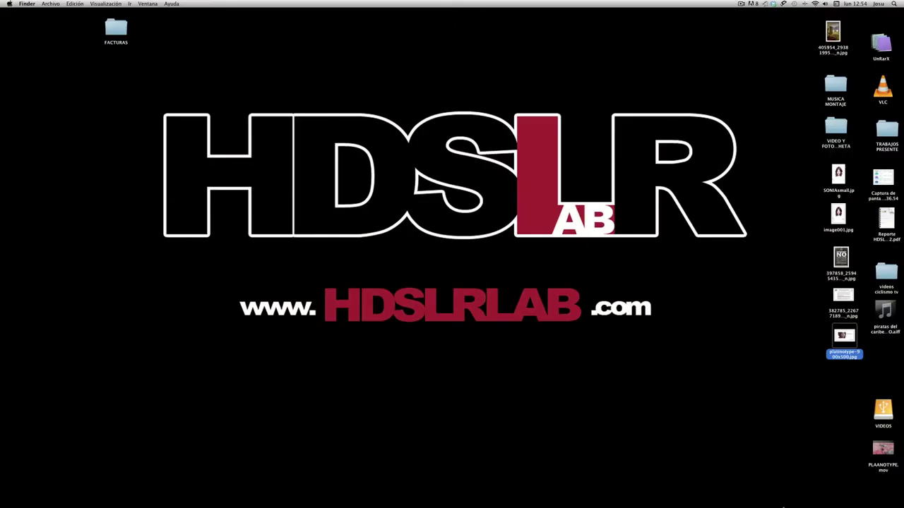
Step: Open the platinotype promotional JPG from the desktop in Preview
click(796, 491)
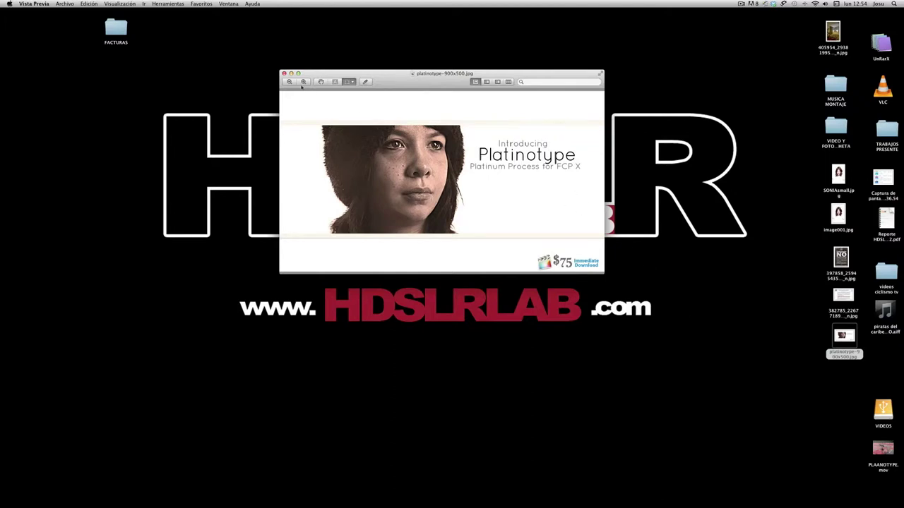
Step: Switch to Final Cut Pro and append the PLATINOTYPE clip to the empty project timeline
mouse_move(568, 506)
click(785, 495)
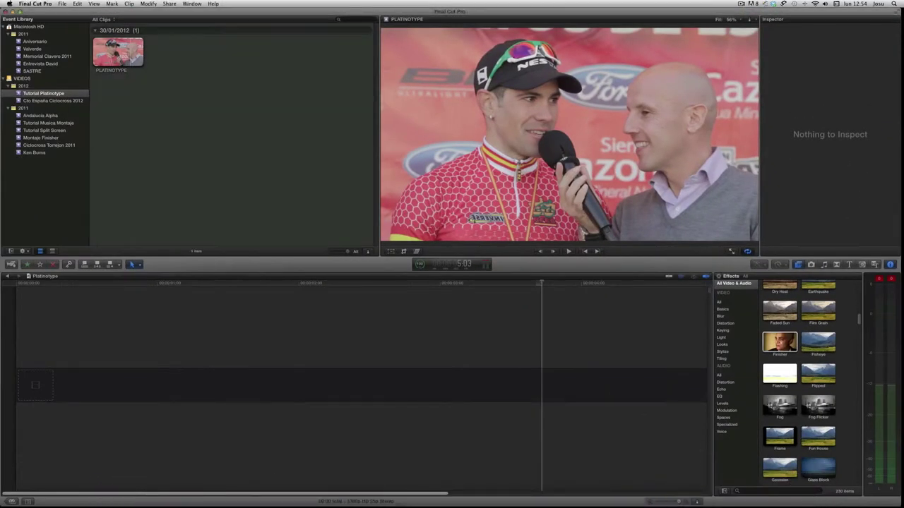
click(107, 51)
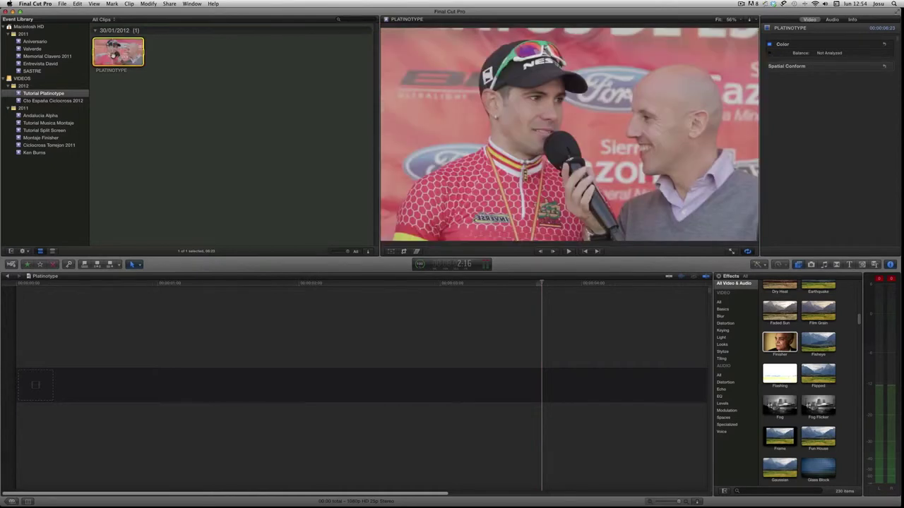
key(e)
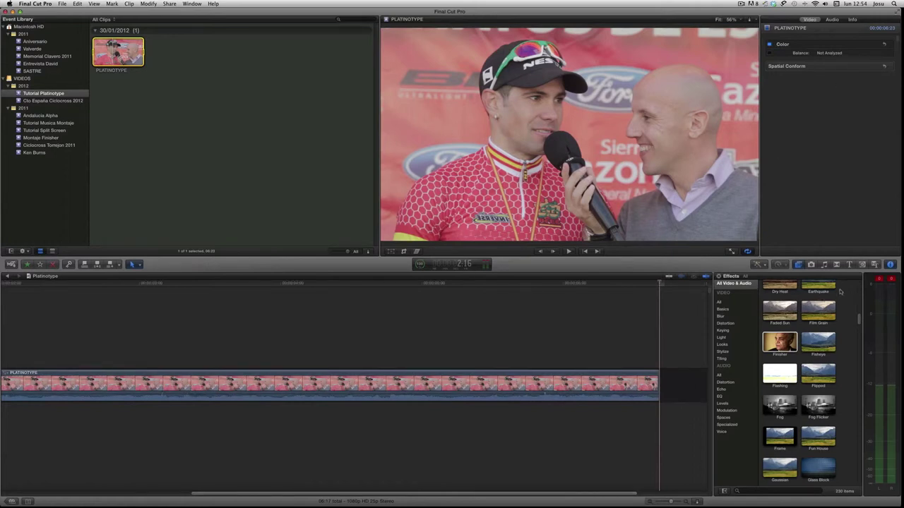
scroll(860, 322, down, 2)
scroll(859, 322, up, 5)
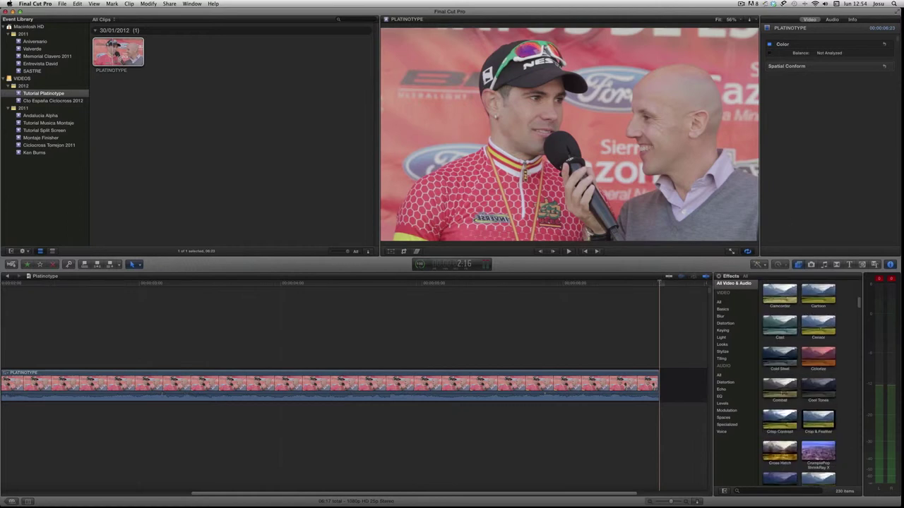
Step: Apply the Platinotype effect to the timeline clip and show its settings in the Inspector
mouse_move(858, 303)
mouse_down()
mouse_move(854, 353)
mouse_move(469, 387)
mouse_up()
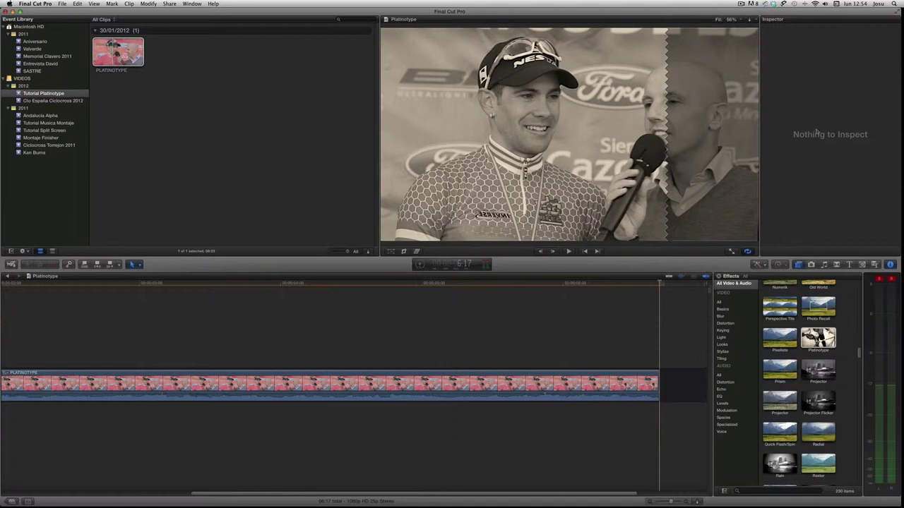
click(428, 393)
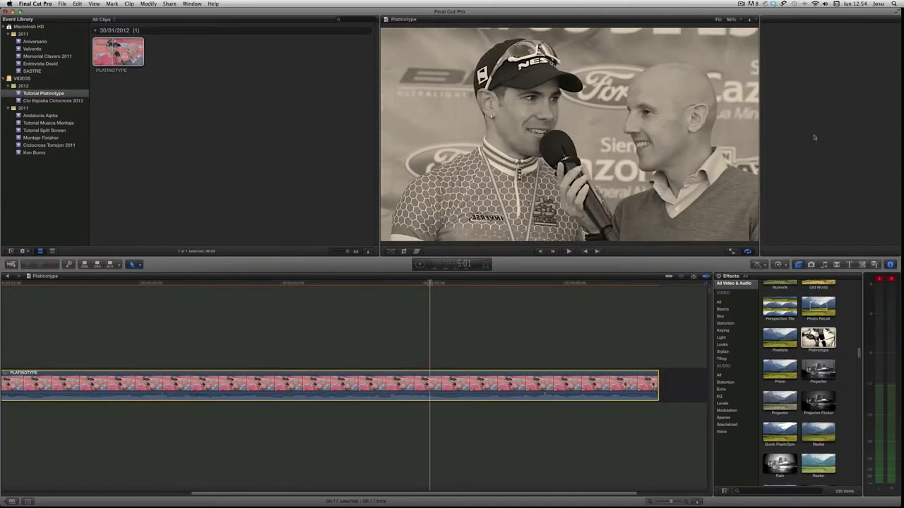
key(super+4)
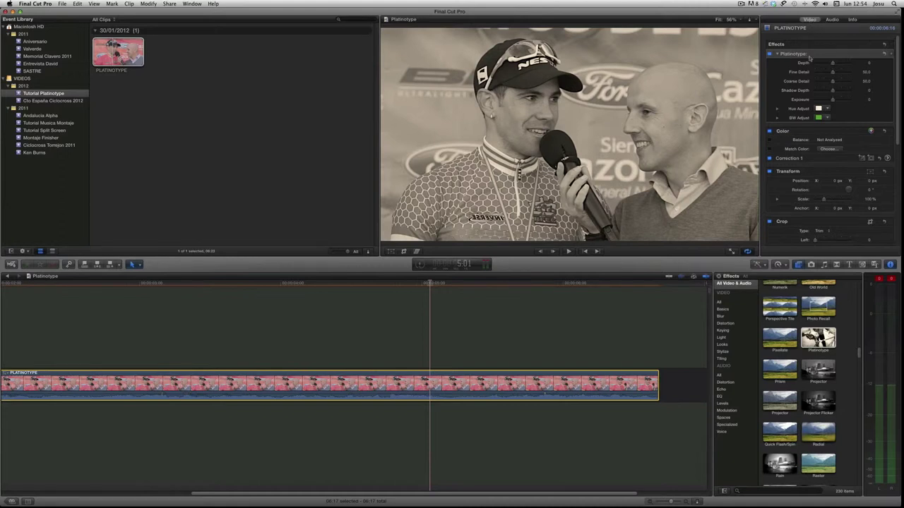
Step: Toggle the Platinotype effect off and on twice to compare the original and sepia looks
click(770, 54)
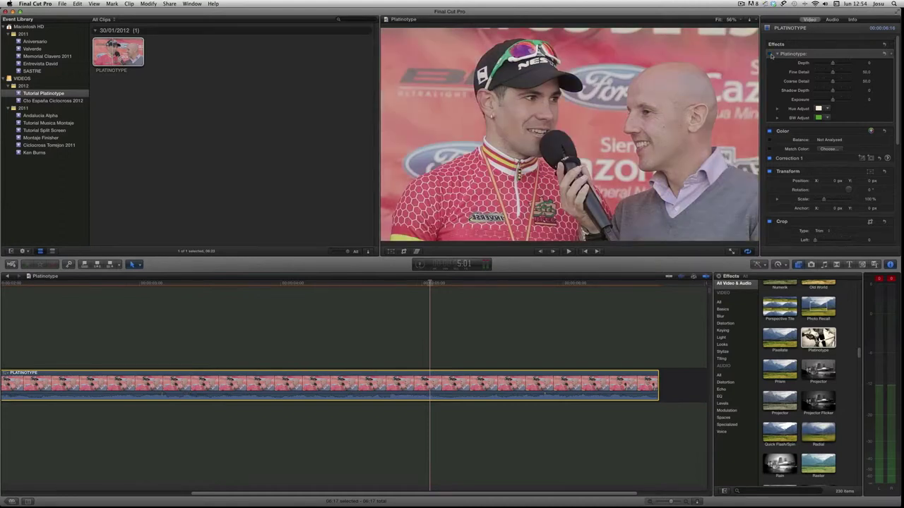
click(770, 55)
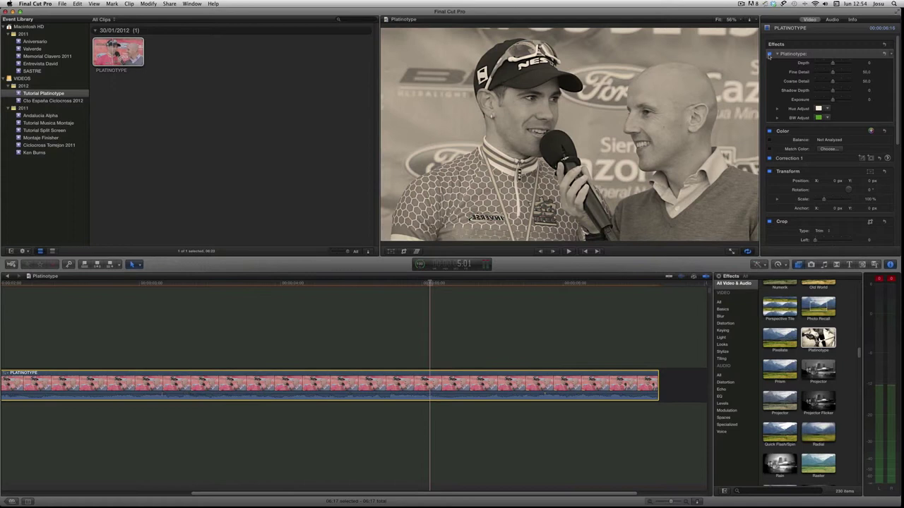
click(769, 54)
click(769, 54)
Step: Set Platinotype Depth to 0.25 and raise Fine Detail and Coarse Detail to 100
mouse_move(832, 63)
mouse_down()
mouse_move(858, 65)
mouse_move(810, 63)
mouse_move(835, 65)
mouse_move(815, 73)
mouse_up()
drag(815, 74, 857, 75)
drag(850, 72, 835, 74)
drag(832, 72, 850, 72)
mouse_move(834, 81)
mouse_down()
mouse_move(815, 81)
mouse_move(859, 84)
mouse_up()
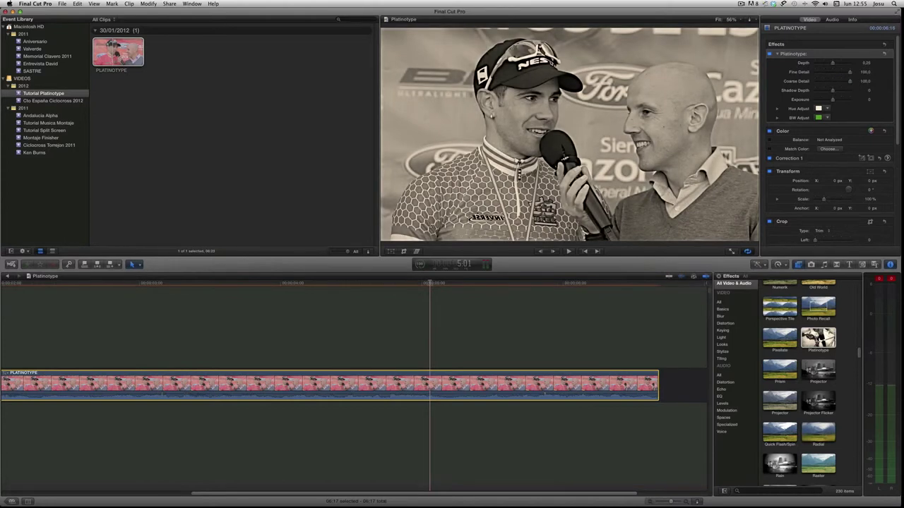
Step: Lower Coarse Detail to about 50, push Shadow Depth negative, and set Exposure to 1.85
drag(850, 82, 833, 83)
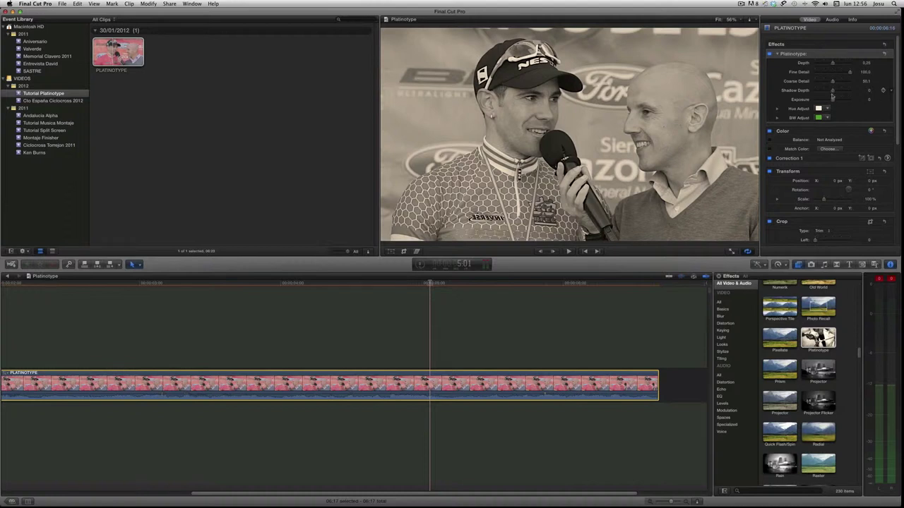
drag(834, 92, 853, 94)
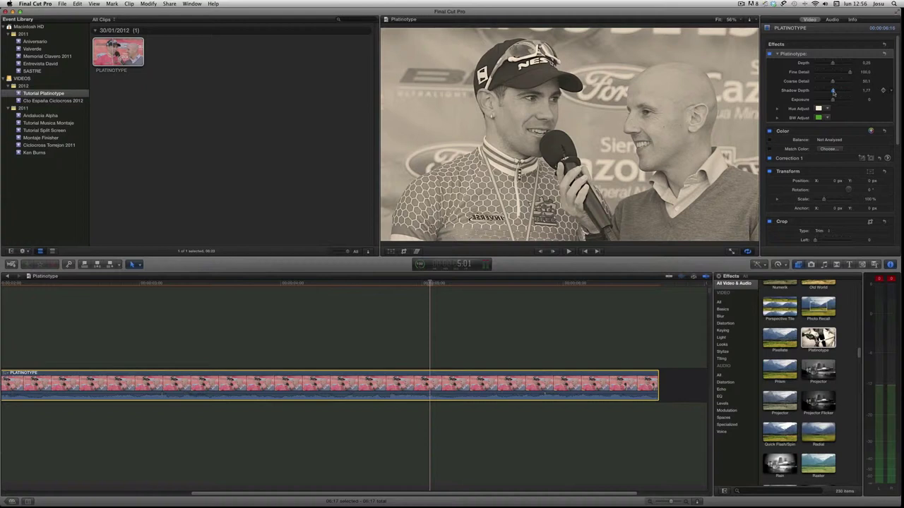
mouse_move(854, 94)
mouse_down()
mouse_move(812, 92)
mouse_move(831, 91)
mouse_up()
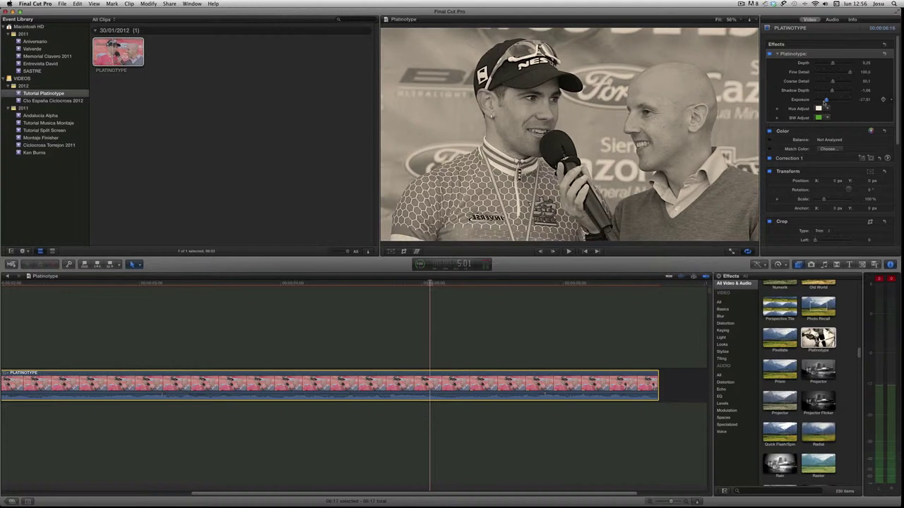
mouse_move(826, 100)
mouse_down()
mouse_move(810, 101)
mouse_move(851, 103)
mouse_move(835, 103)
mouse_up()
Step: Try several Hue Adjust tints, settling on a pale grey-green that replaces the sepia
click(828, 111)
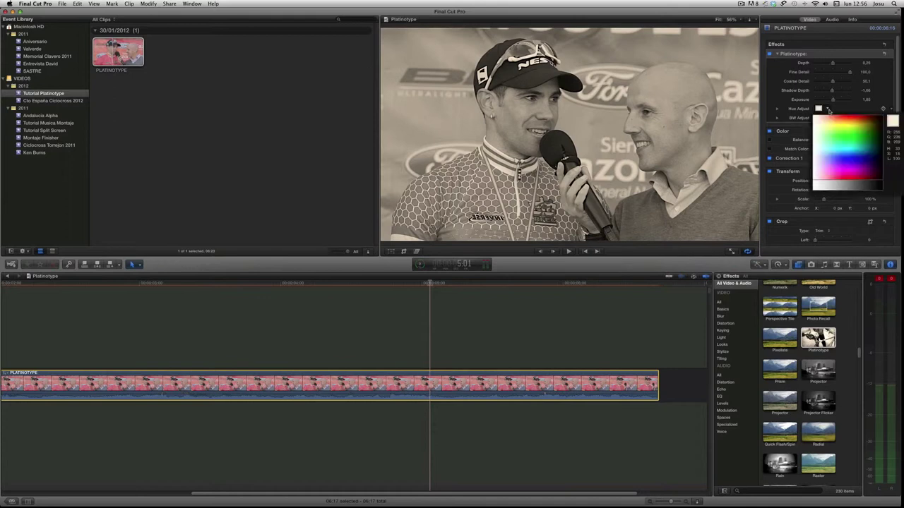
drag(827, 119, 824, 125)
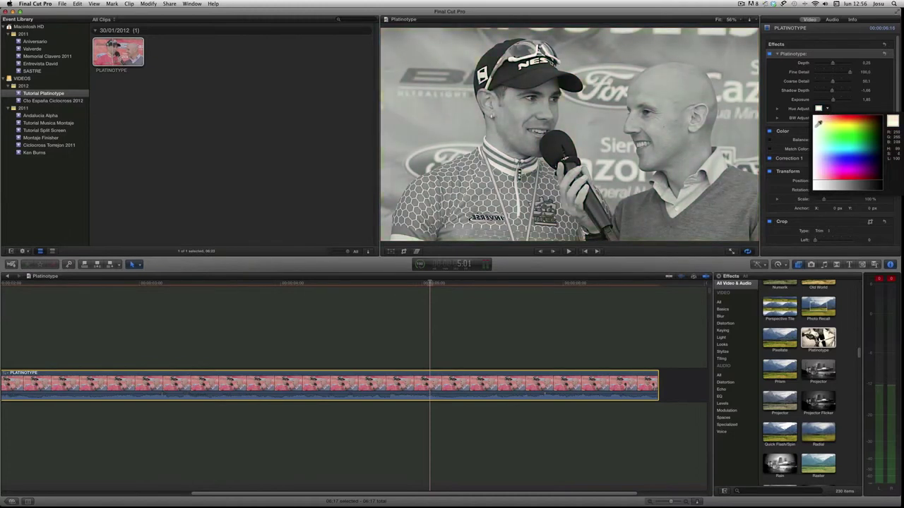
drag(821, 119, 816, 162)
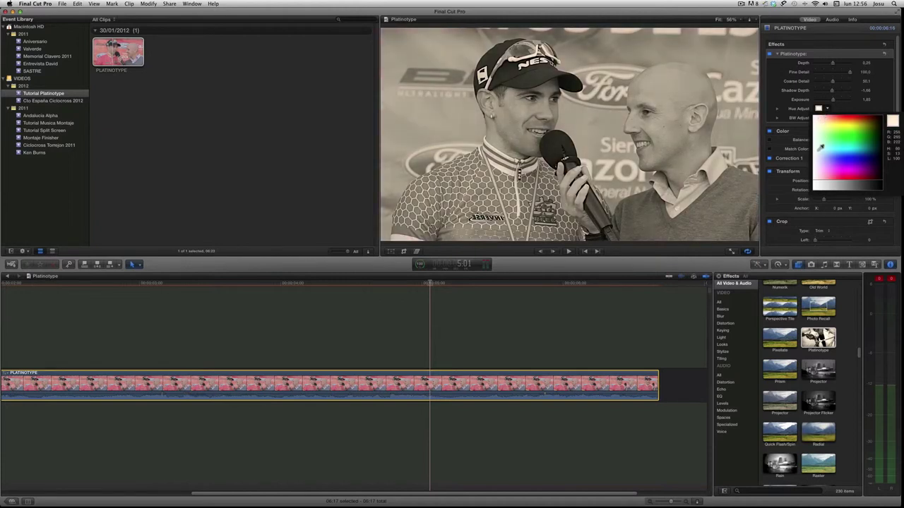
mouse_move(817, 161)
mouse_down()
mouse_move(821, 172)
mouse_move(820, 133)
mouse_up()
drag(863, 129, 819, 129)
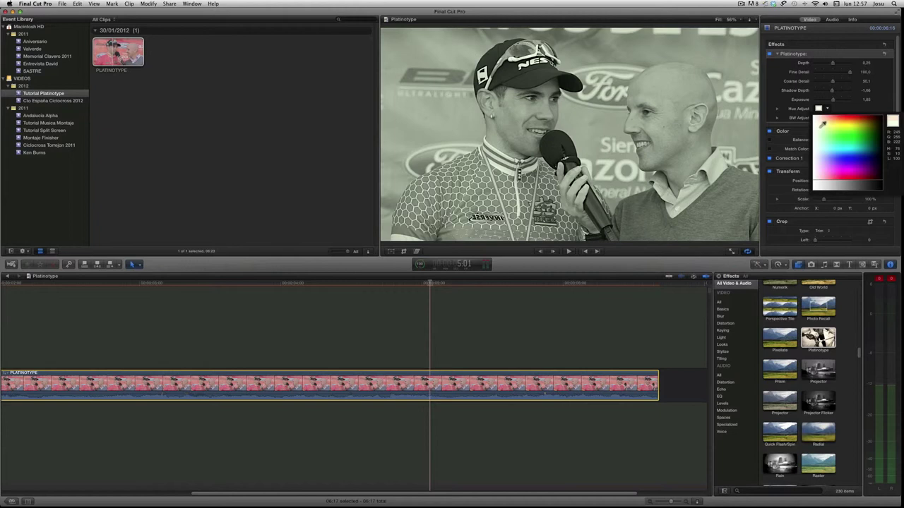
drag(821, 126, 822, 145)
Step: Make the BW Adjust colour a dark grey and lower Hue Adjust Red to about 0.72
click(819, 108)
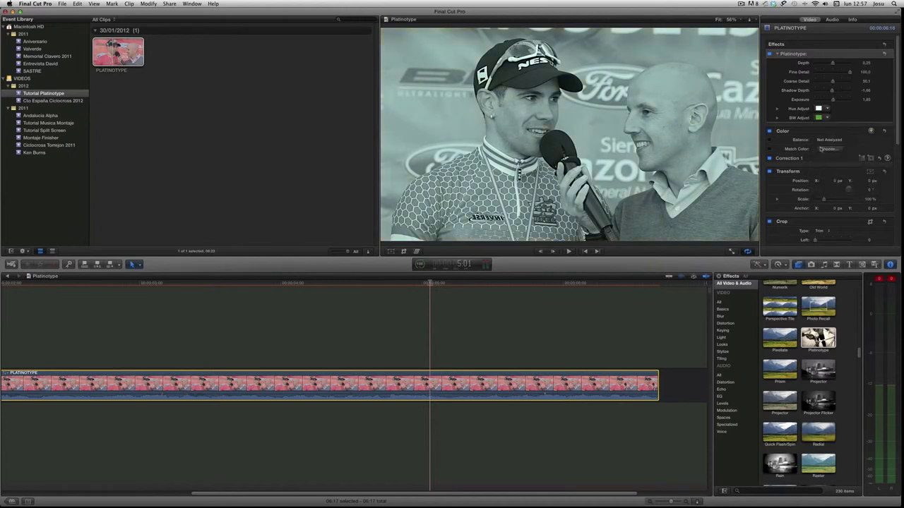
click(827, 119)
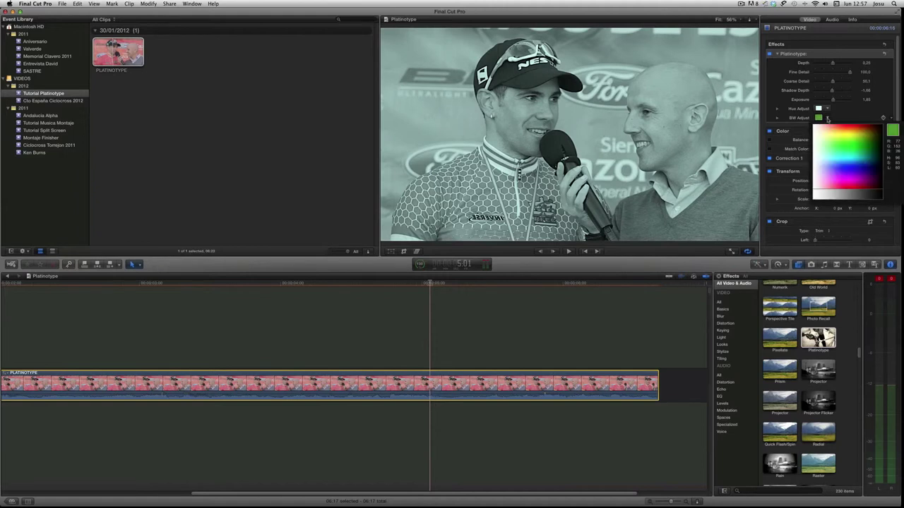
mouse_move(831, 127)
mouse_down()
mouse_move(833, 161)
mouse_move(860, 192)
mouse_up()
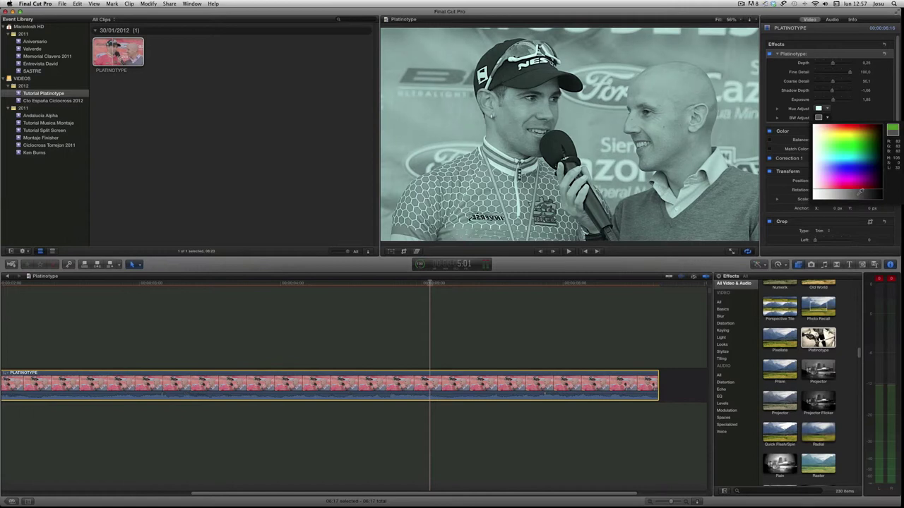
click(777, 120)
click(777, 109)
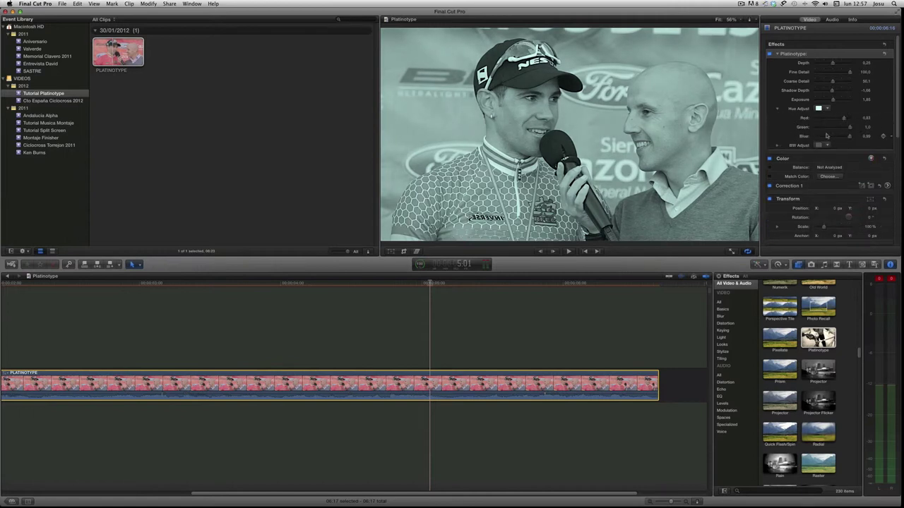
drag(844, 118, 843, 121)
Step: Set BW Adjust Green to about 0.42 and fine-tune Hue Adjust Red to about 0.87
click(778, 146)
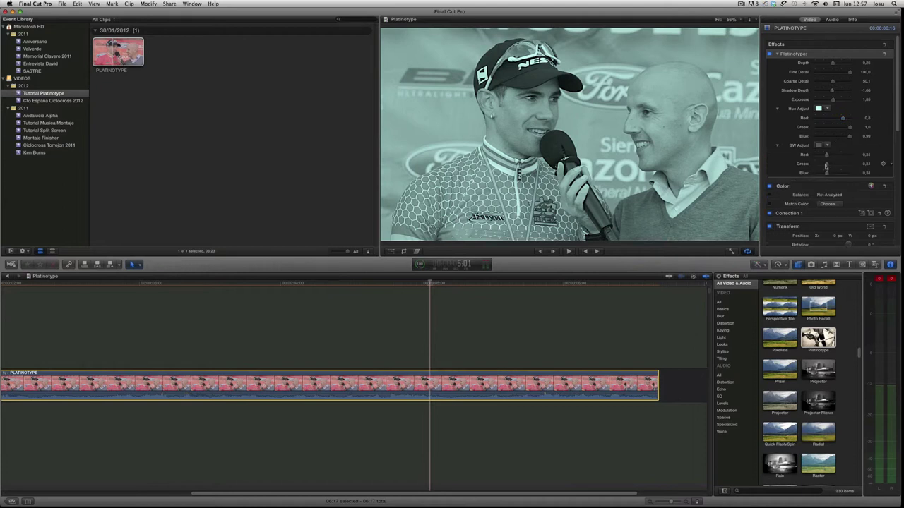
drag(826, 164, 821, 165)
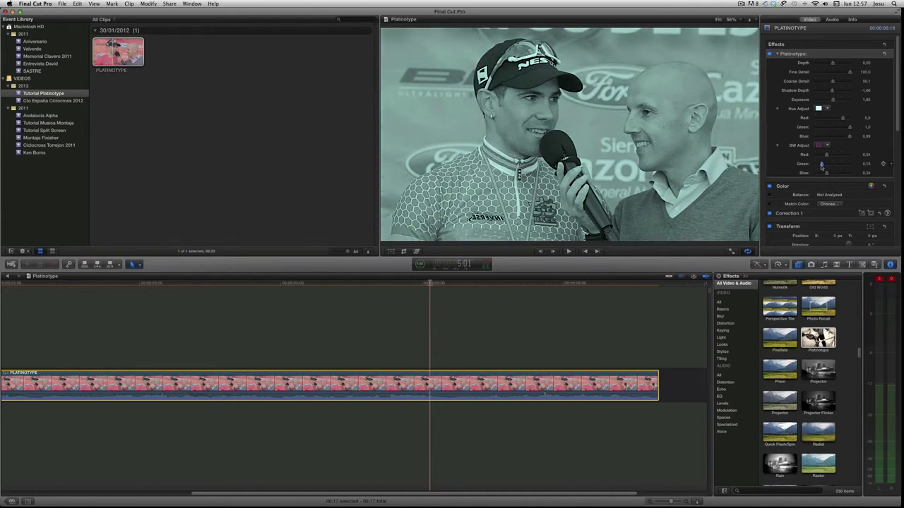
click(828, 146)
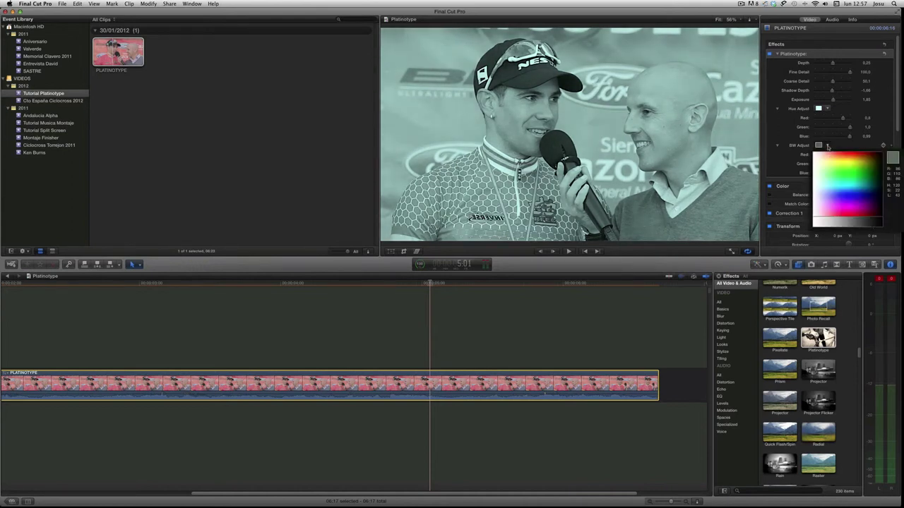
click(829, 112)
drag(842, 119, 846, 122)
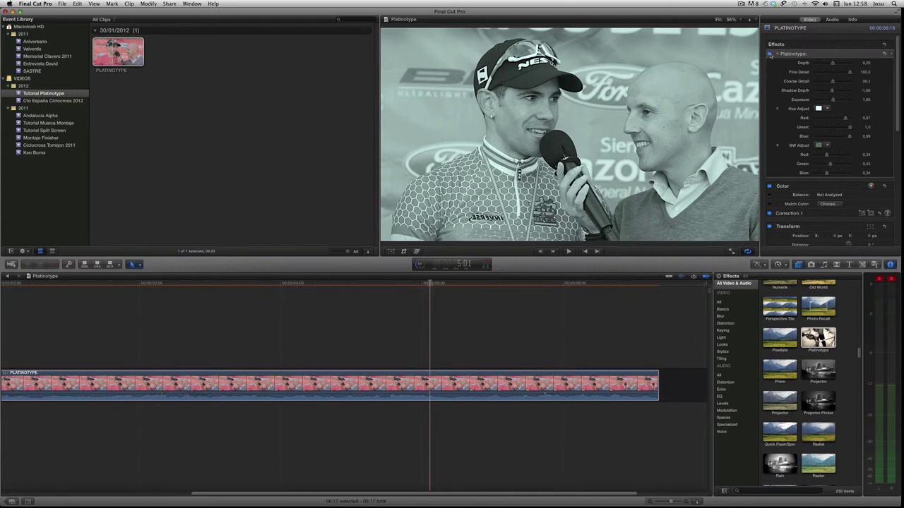
click(770, 54)
click(770, 55)
click(770, 55)
click(769, 54)
click(770, 54)
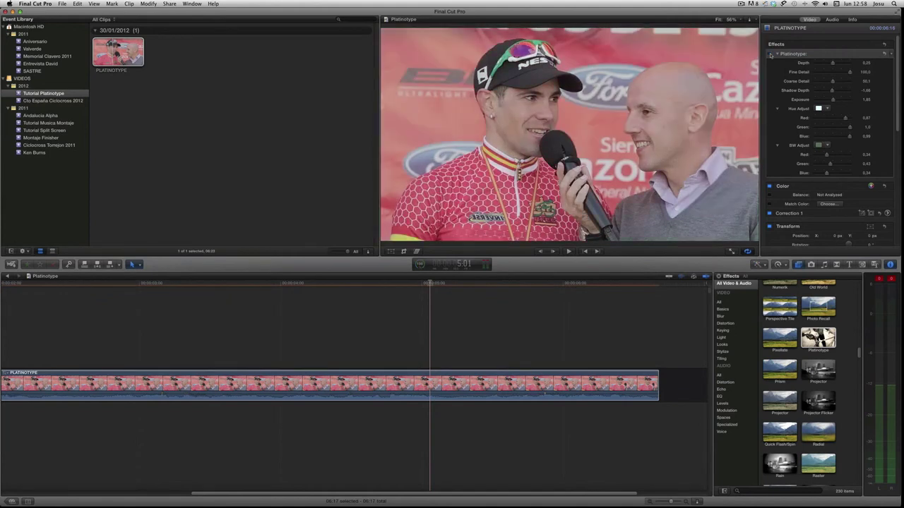
click(770, 54)
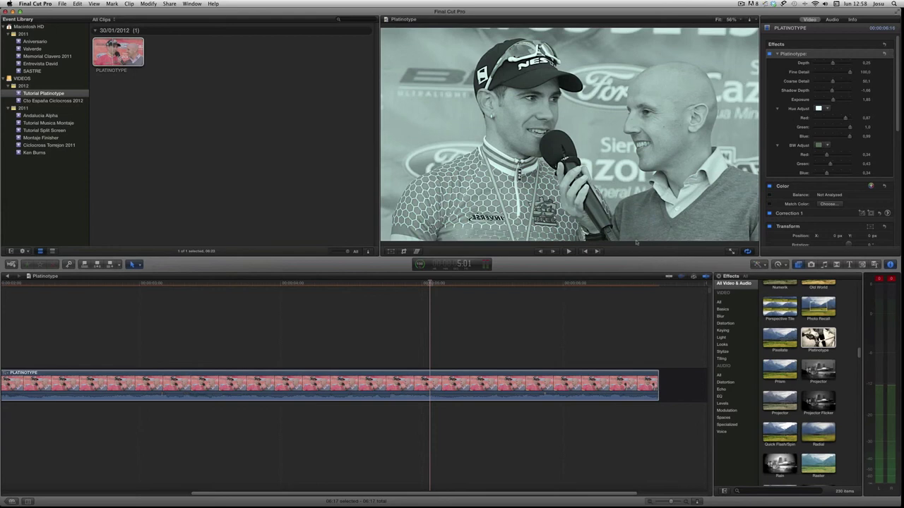